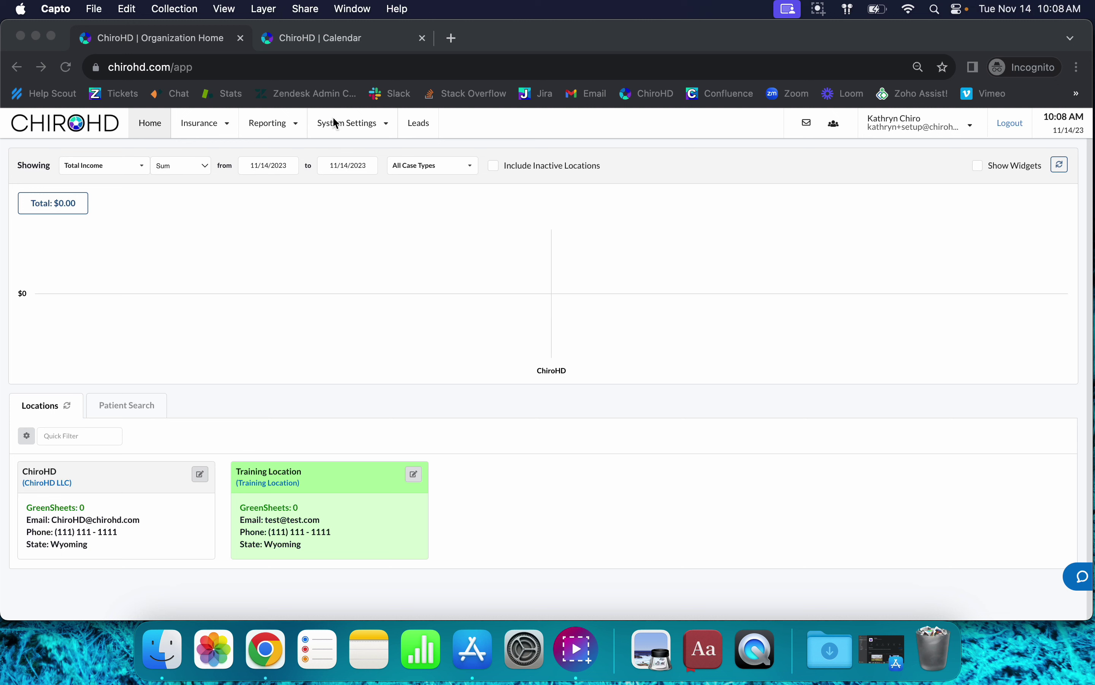
Open the organization-level Patient Alert Templates from the system settings
left_click(342, 137)
left_click(341, 135)
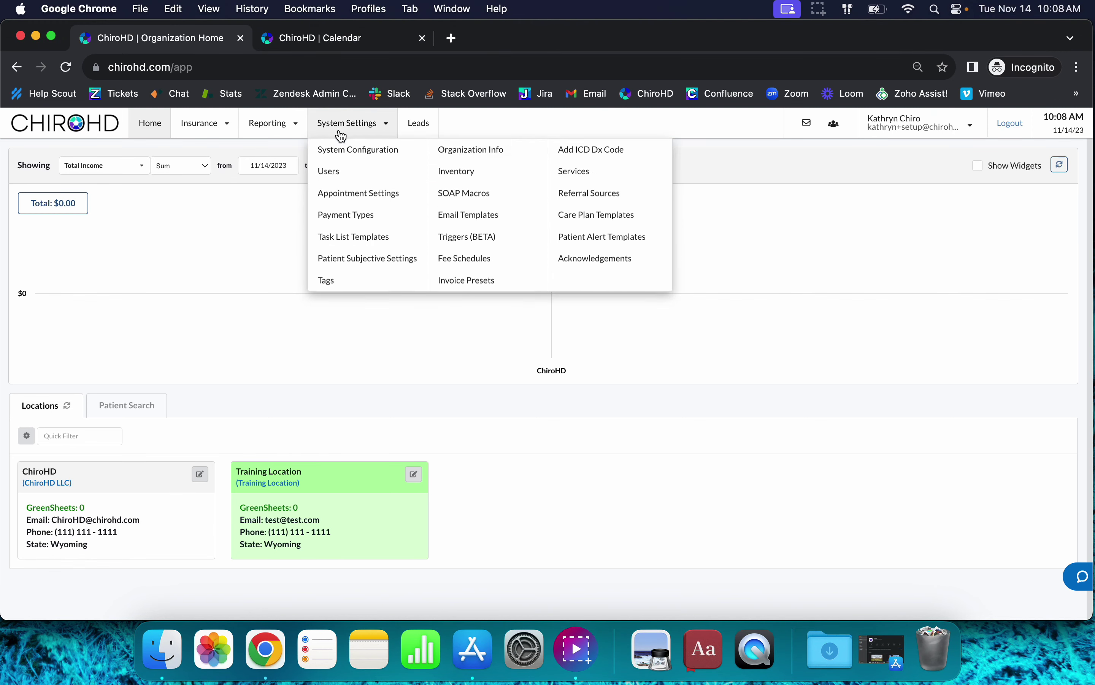
left_click(616, 240)
Check where Patient Alert Templates sits in the office-level Initial Setup settings, and return to the organization's template list
left_click(312, 40)
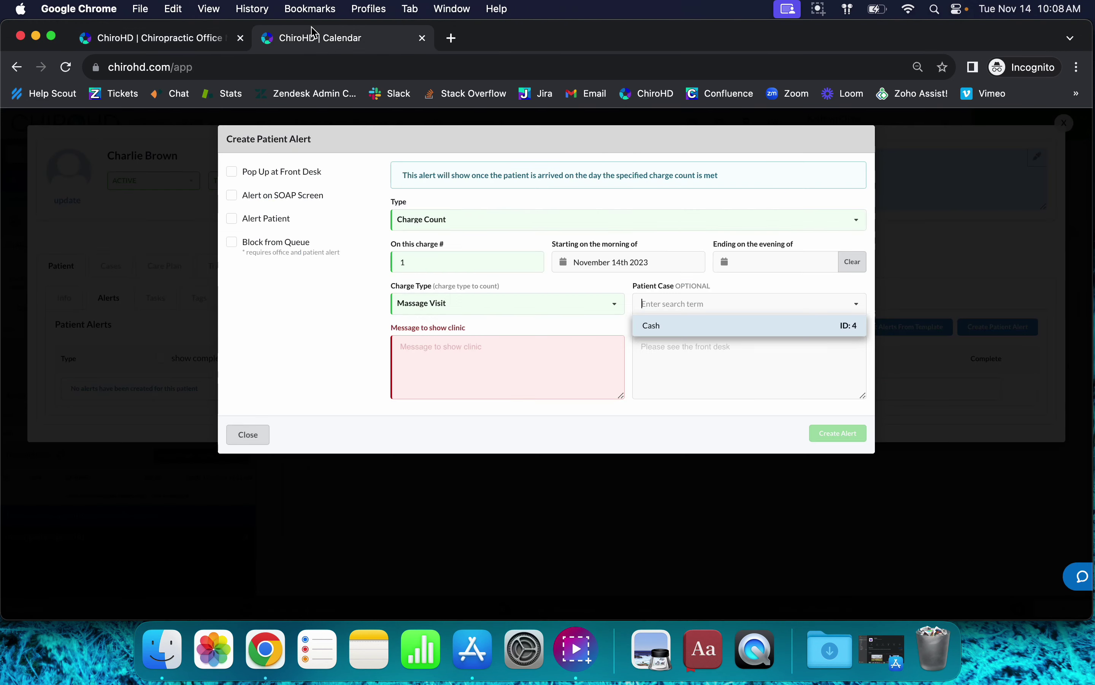
left_click(313, 40)
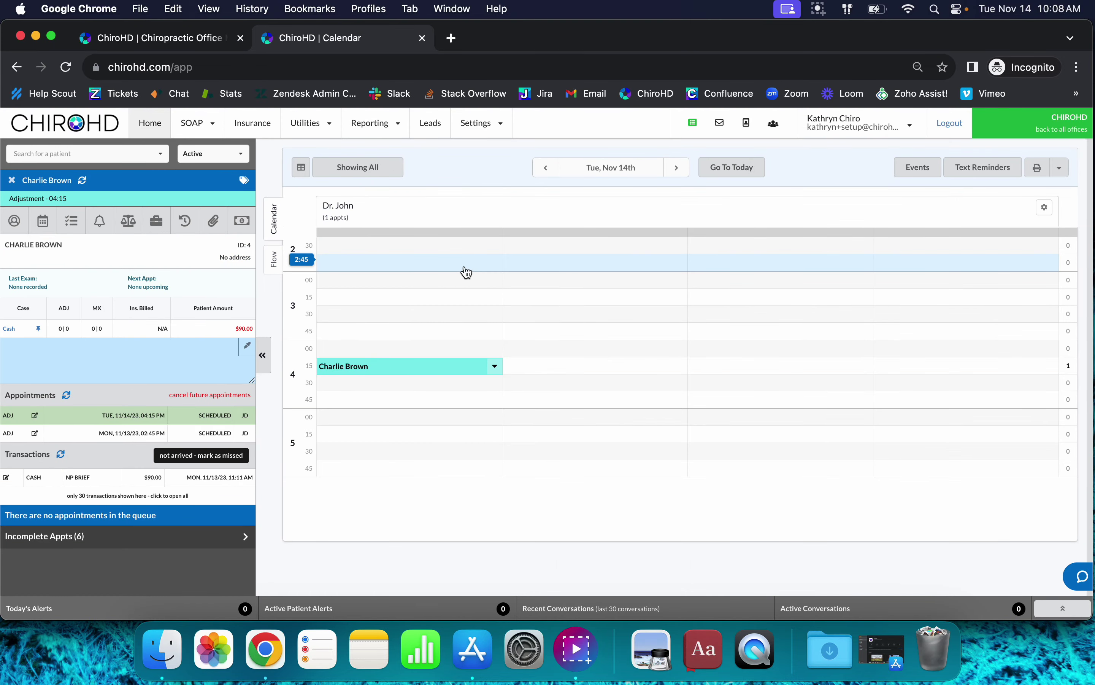
left_click(486, 133)
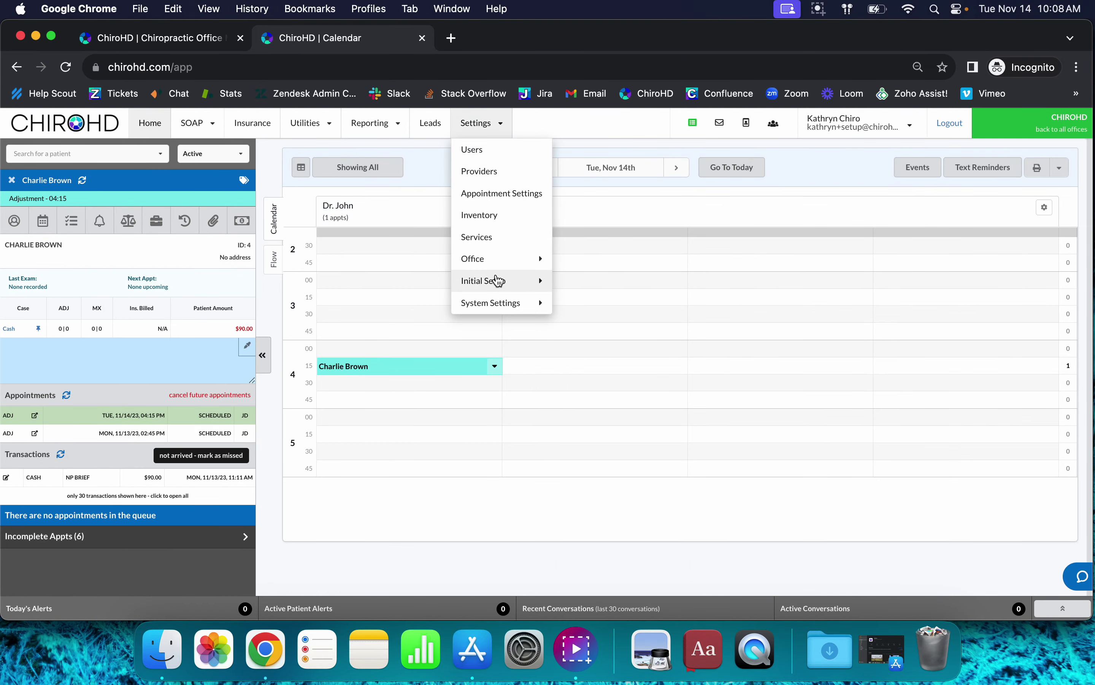
mouse_move(498, 281)
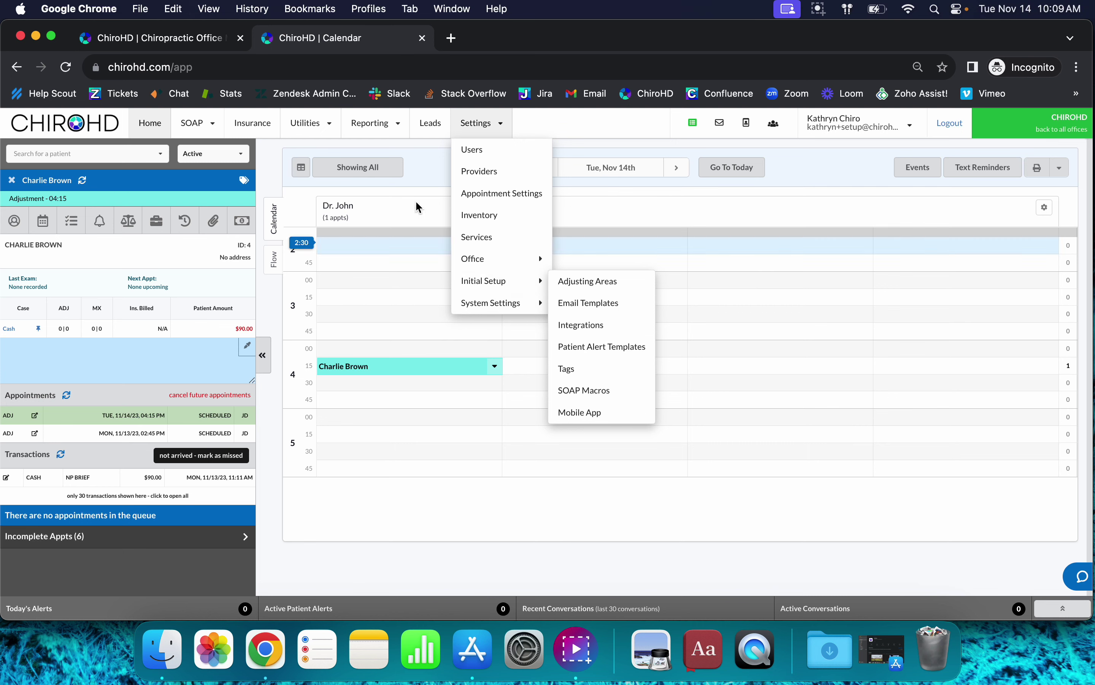
left_click(198, 40)
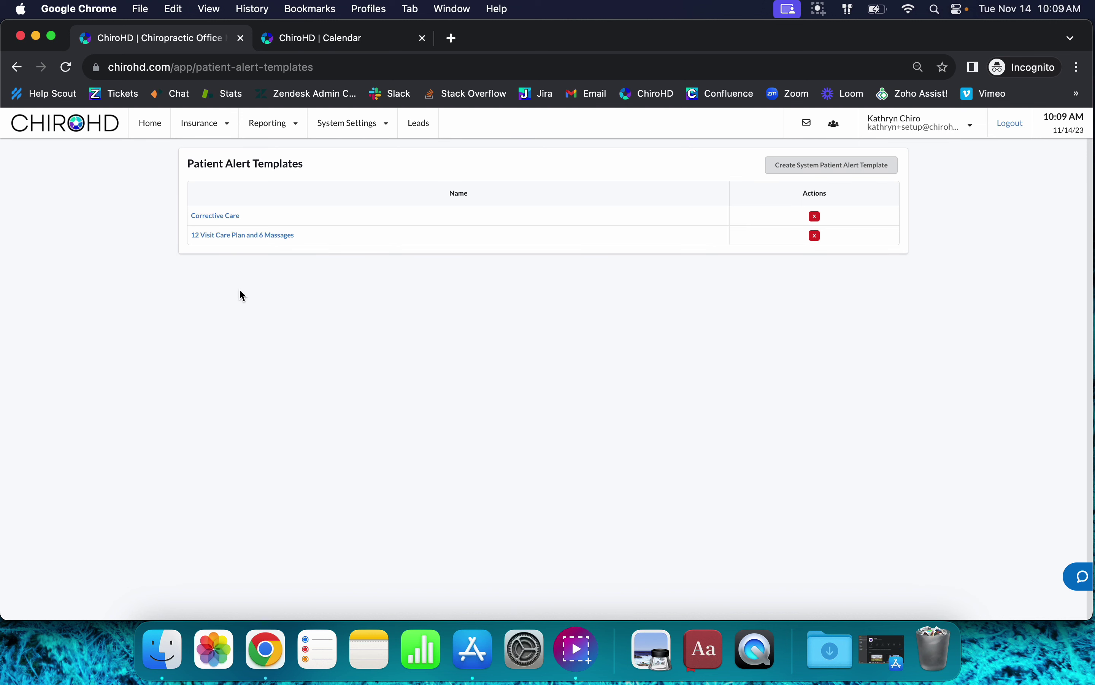
Open the "12 Visit Care Plan and 6 Massages" template and add a first alert to it
left_click(211, 216)
left_click(238, 240)
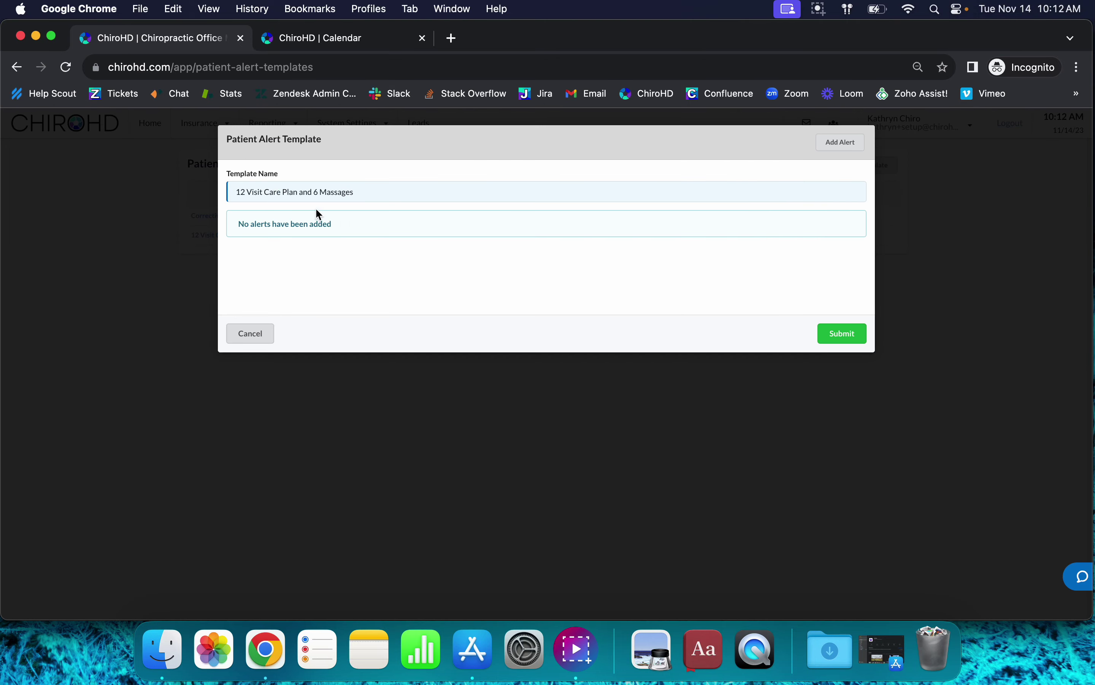
left_click(841, 142)
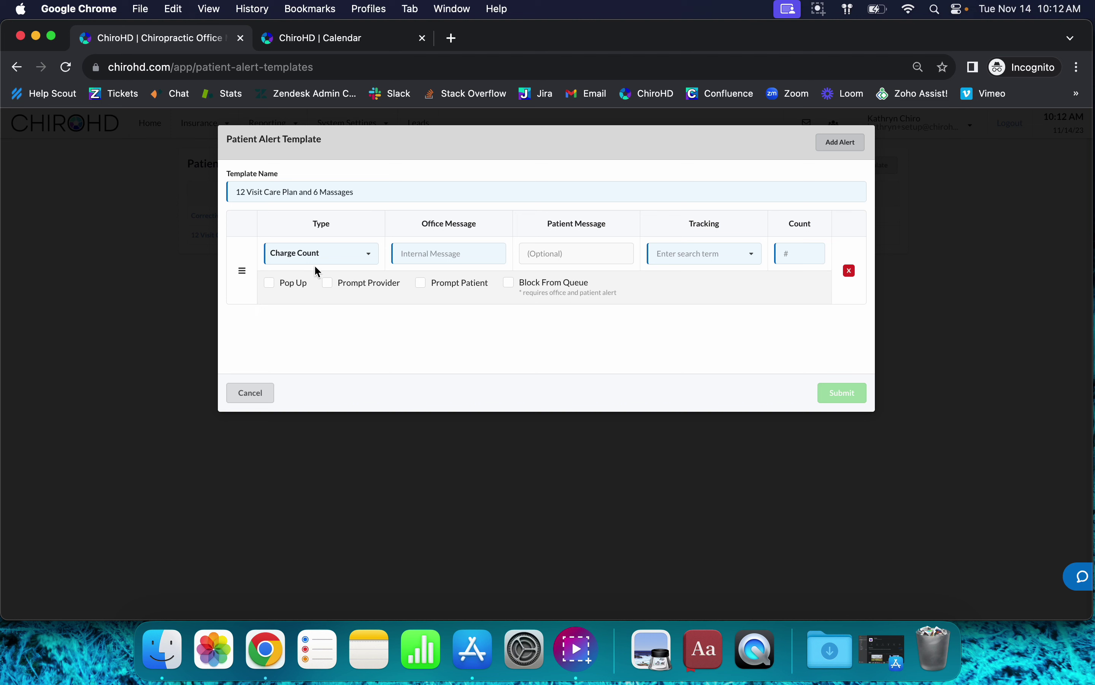
Set the first alert's count to 6 and its office message to "6 visits total"
left_click(799, 253)
type("6")
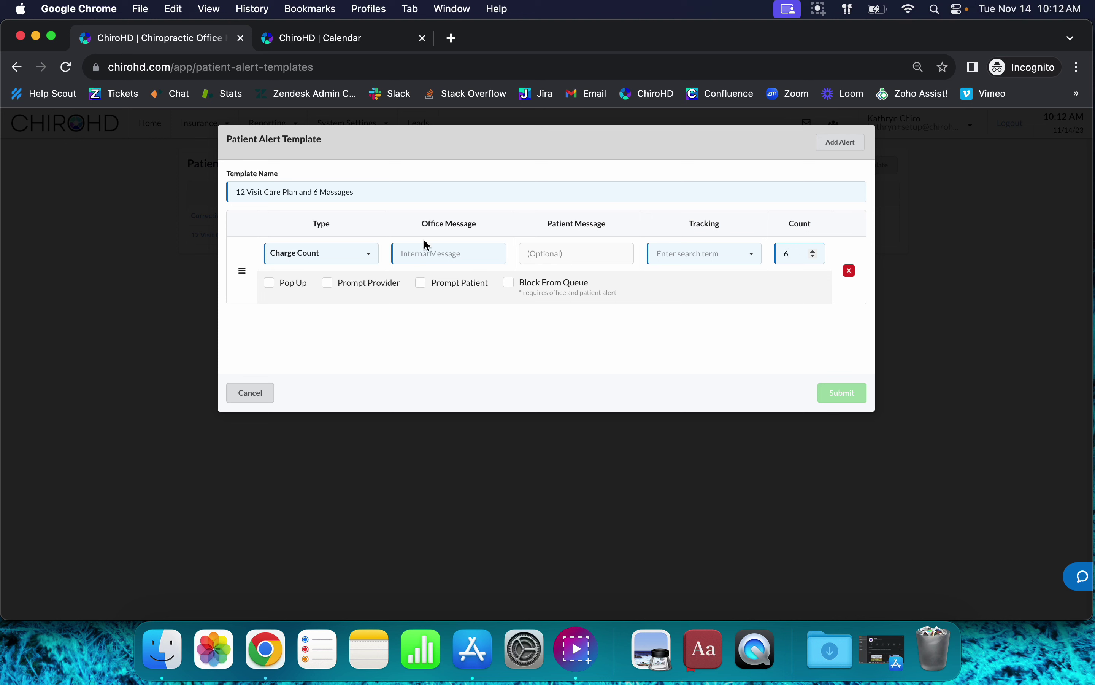
left_click(430, 254)
type("6 vi")
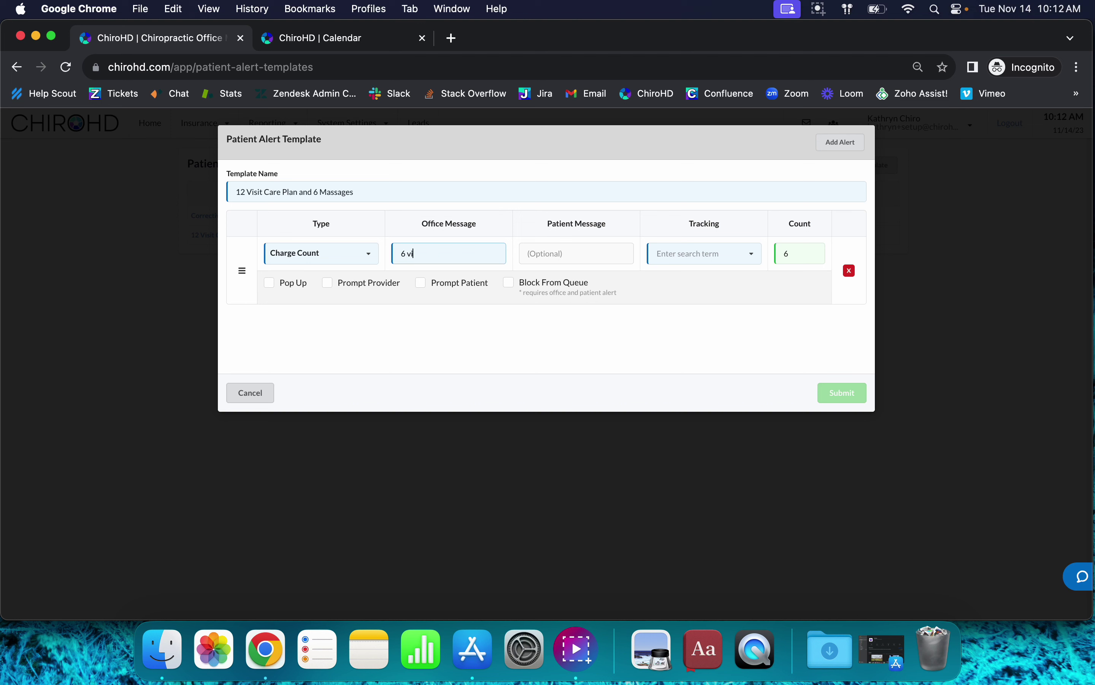
type("sits total")
Give the first alert the patient message "Congrats halfway there!" and set its tracking to Chiropractic Visit
left_click(556, 262)
type("C")
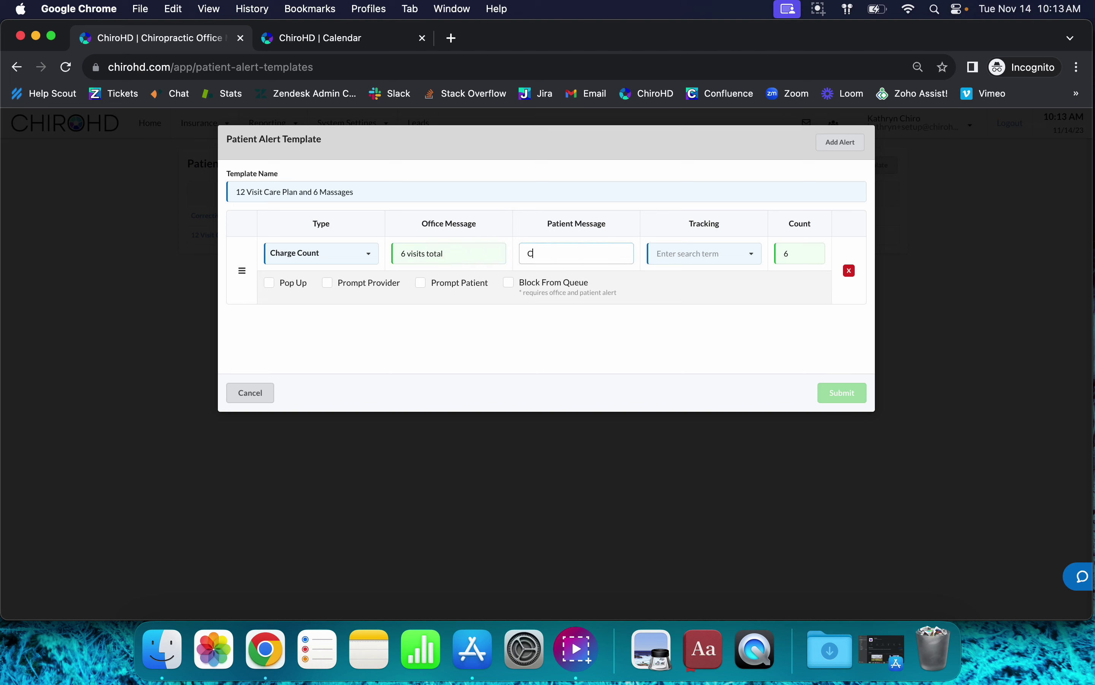
type("ongrats halfway there!")
left_click(716, 254)
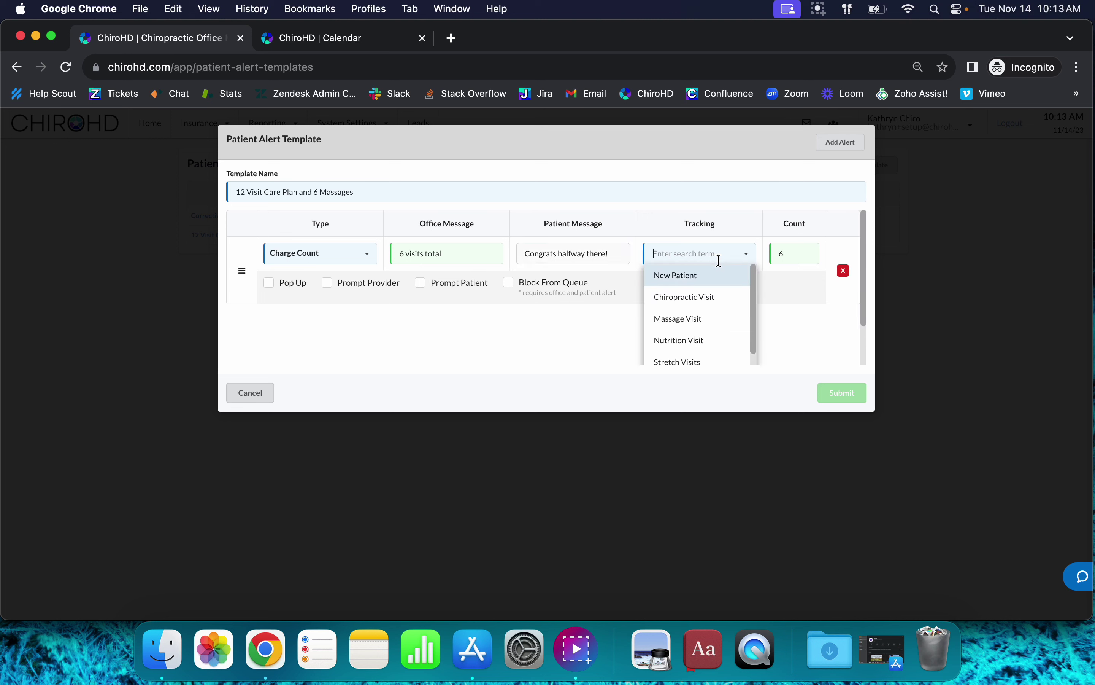
left_click(695, 307)
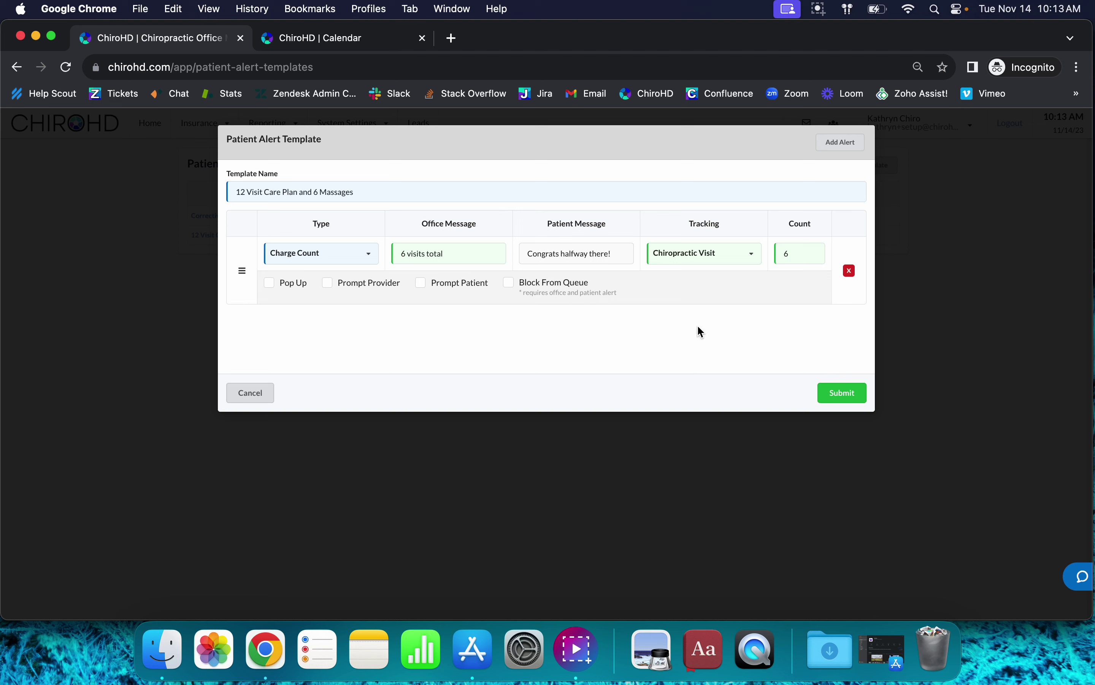
Add a second alert with count 11, office message "One more visit left" and Chiropractic Visit tracking
left_click(842, 142)
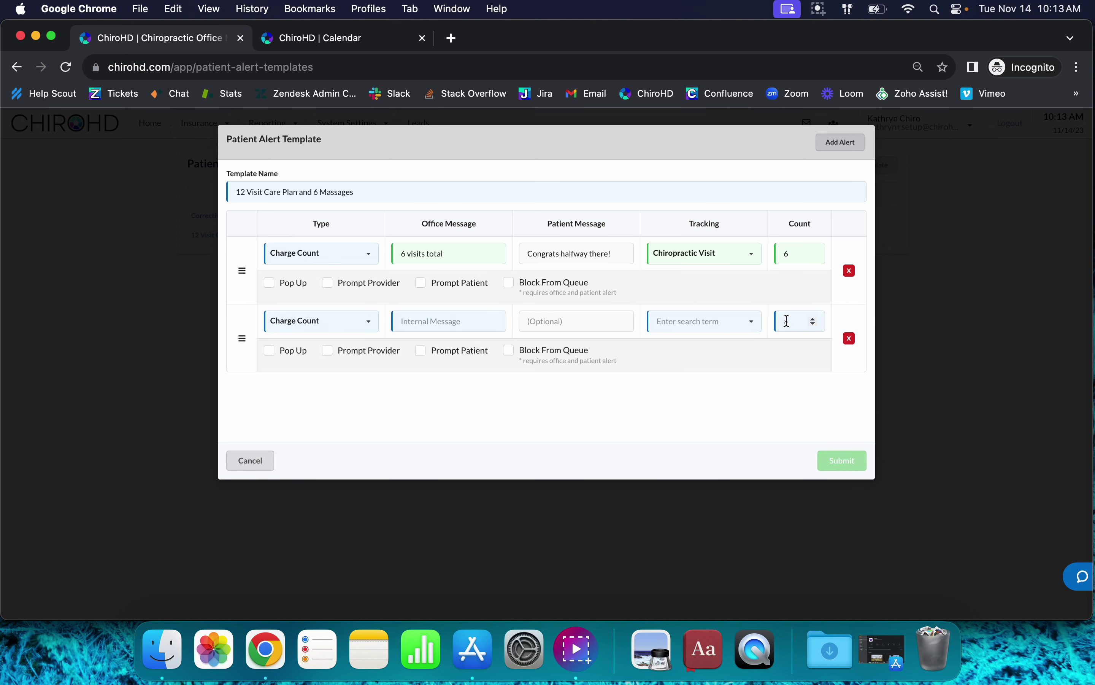
left_click(799, 321)
type("11")
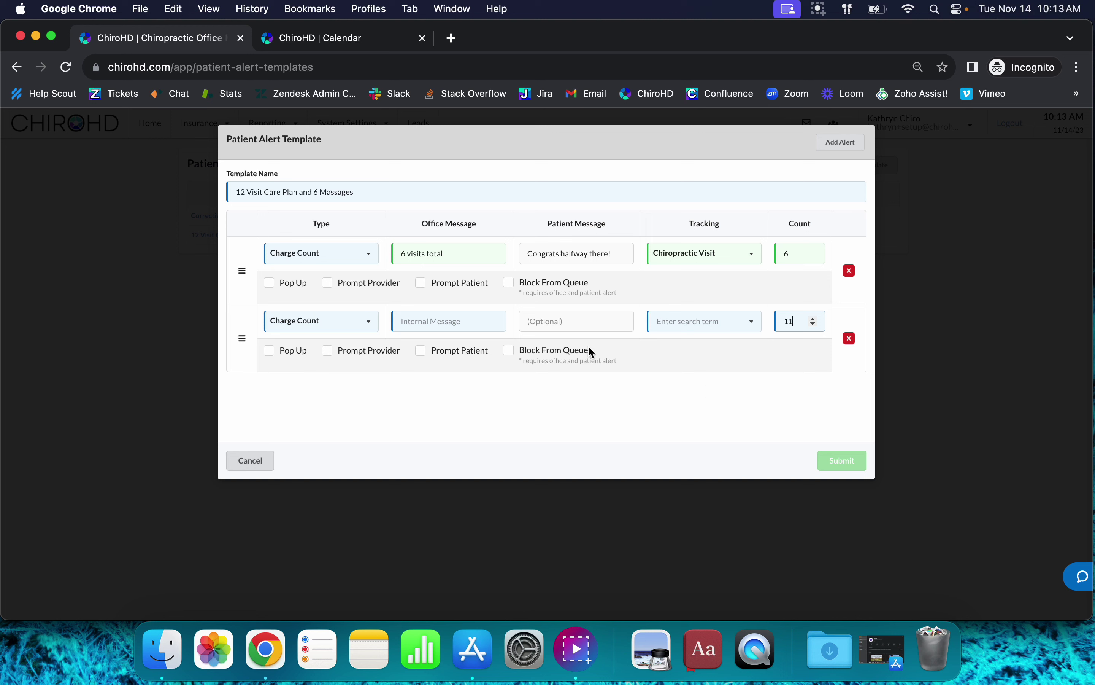
left_click(441, 322)
type("ONe")
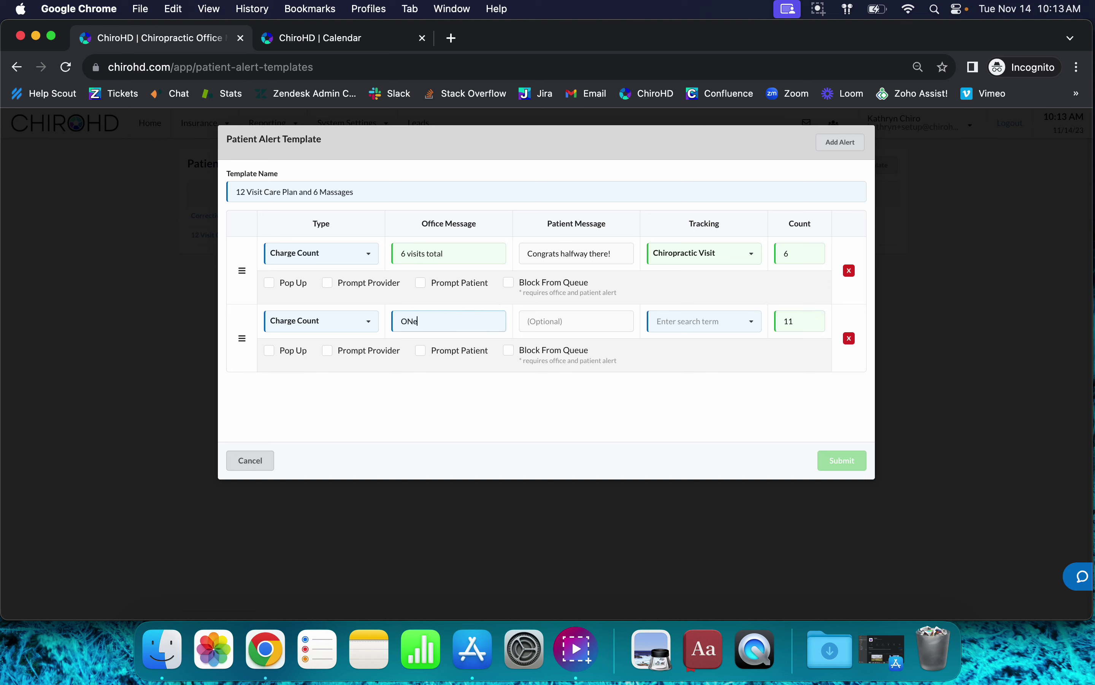
key("BackSpace")
type("ne more visit")
type("left")
left_click(702, 321)
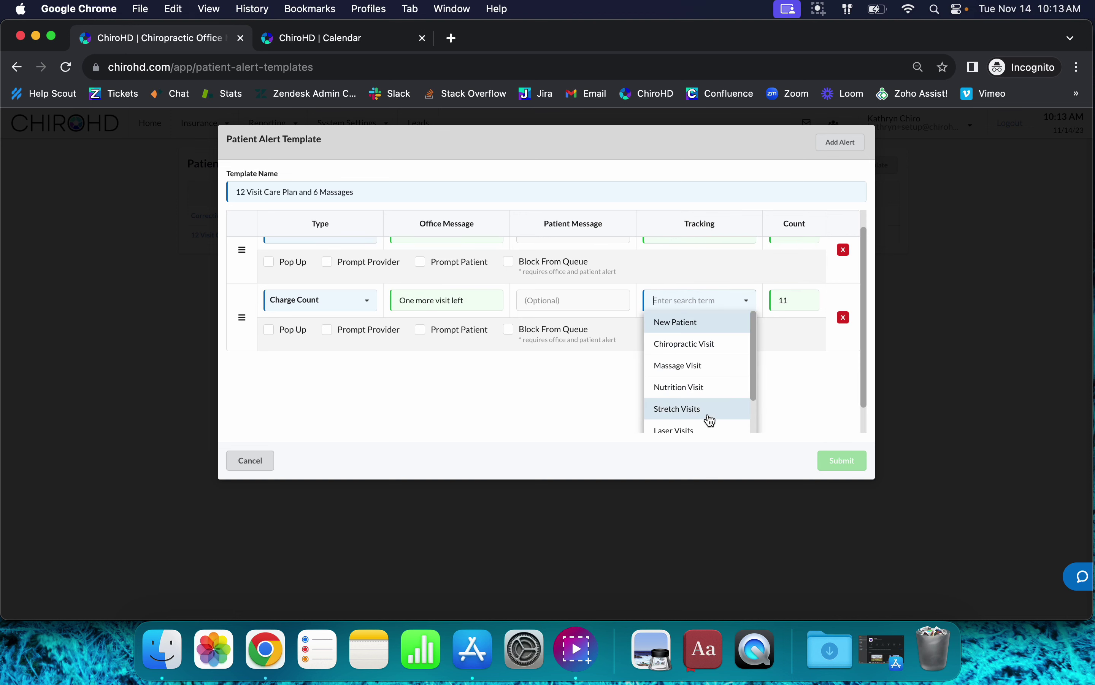
left_click(726, 346)
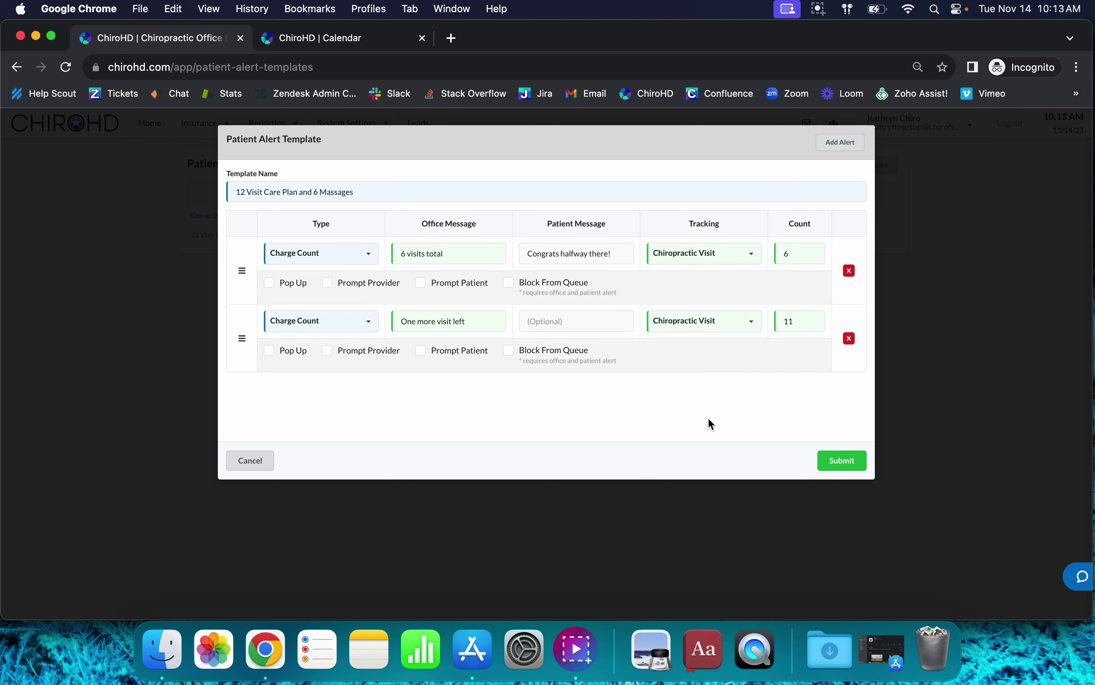
Add a third alert with count 12, office message "End of care plan" and Chiropractic Visit tracking
left_click(837, 143)
left_click(797, 388)
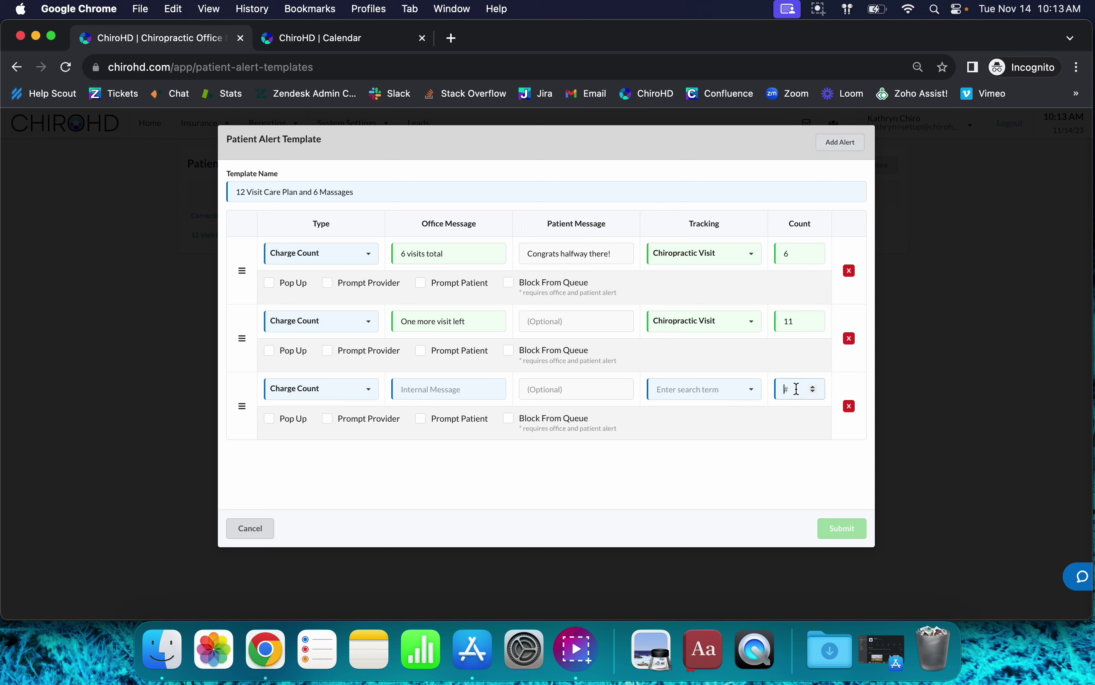
type("12")
left_click(437, 393)
type("End")
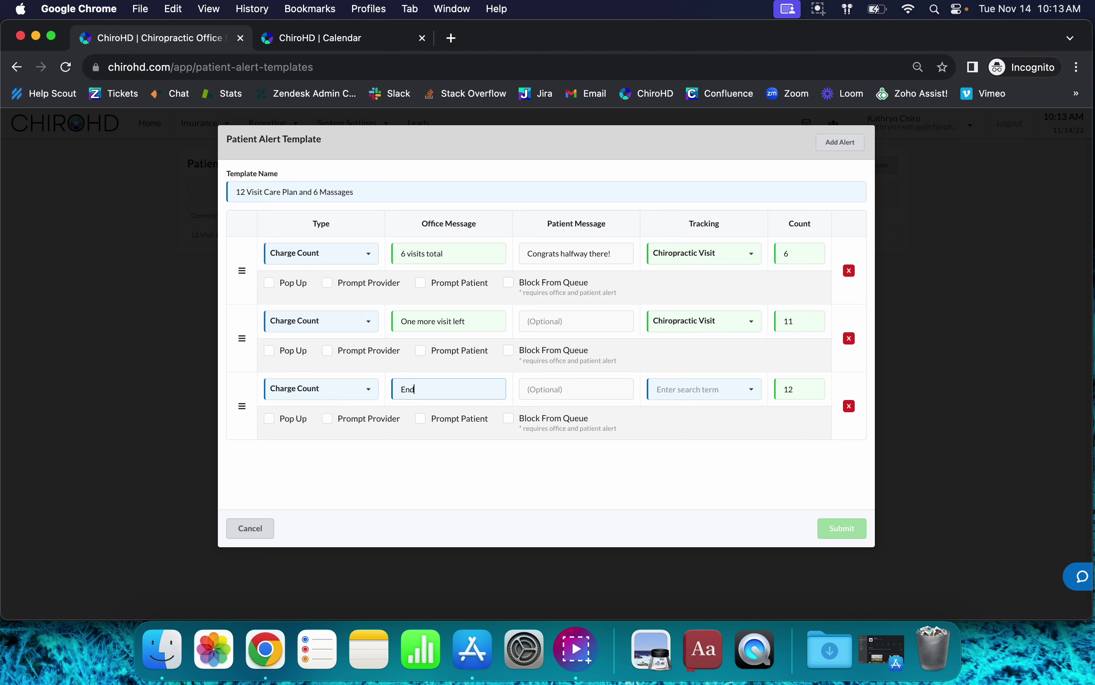
type(" of care plan")
left_click(701, 389)
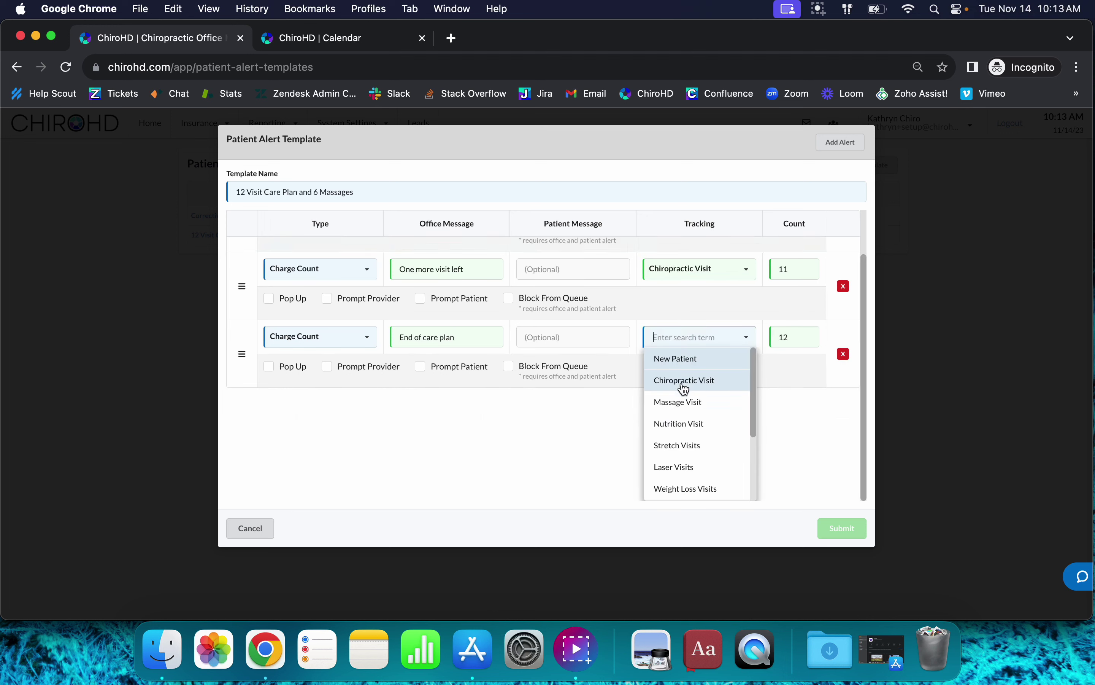
left_click(724, 382)
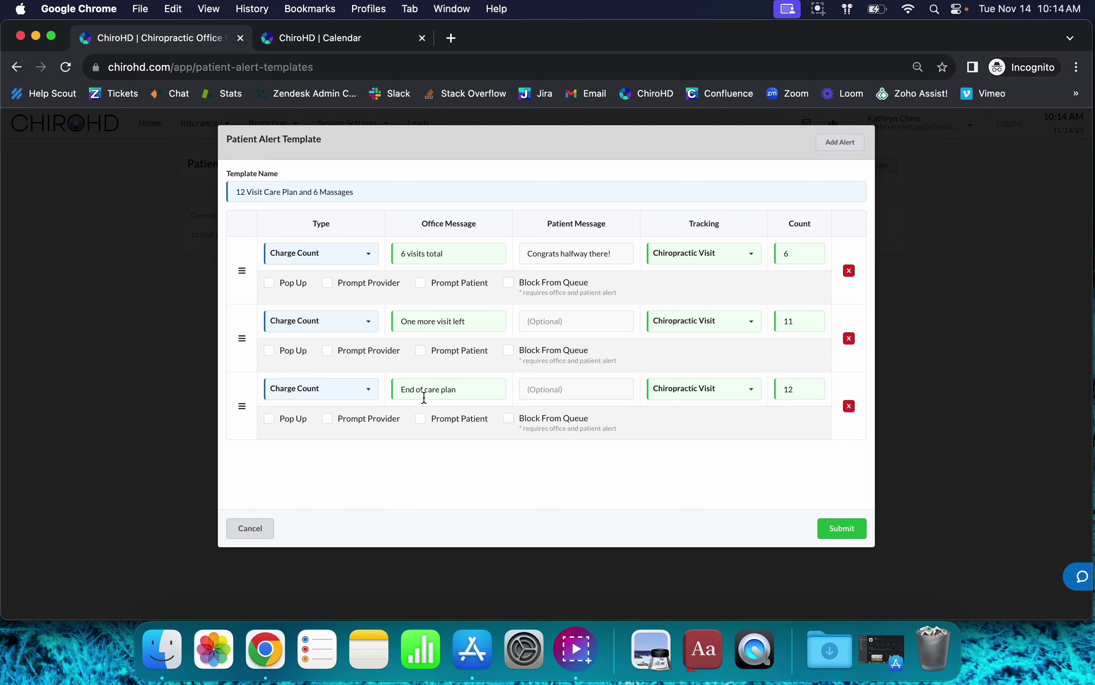
Add a fourth Charge Count alert with count 6, Massage Visit tracking and the office message "Out of massages"
left_click(851, 143)
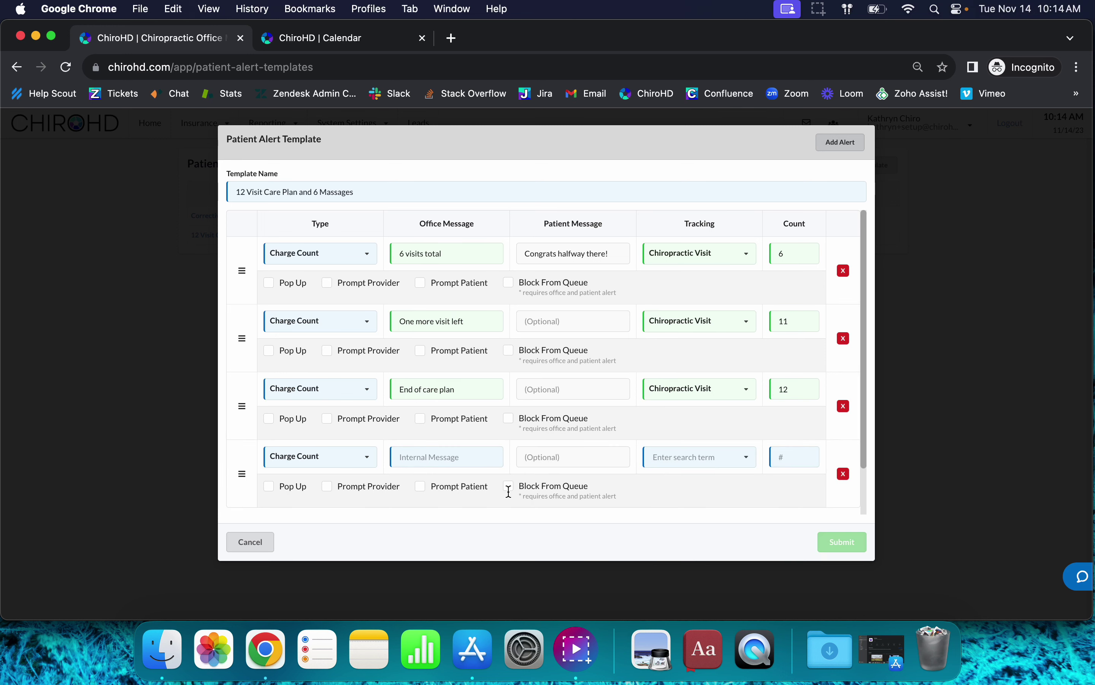
left_click(354, 467)
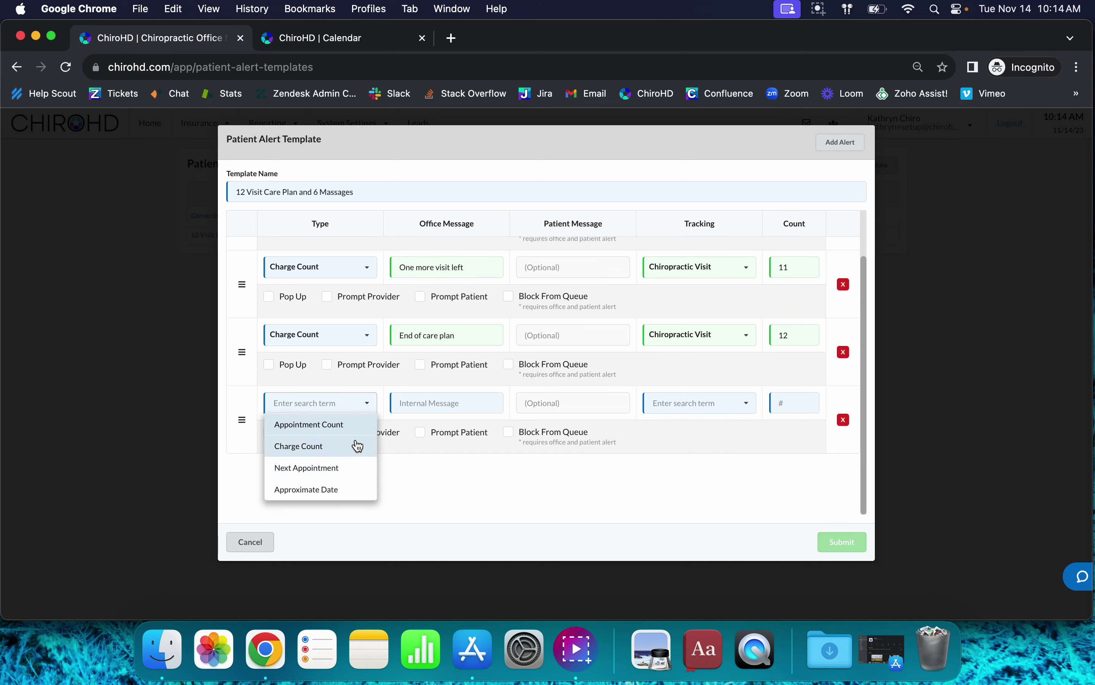
left_click(359, 447)
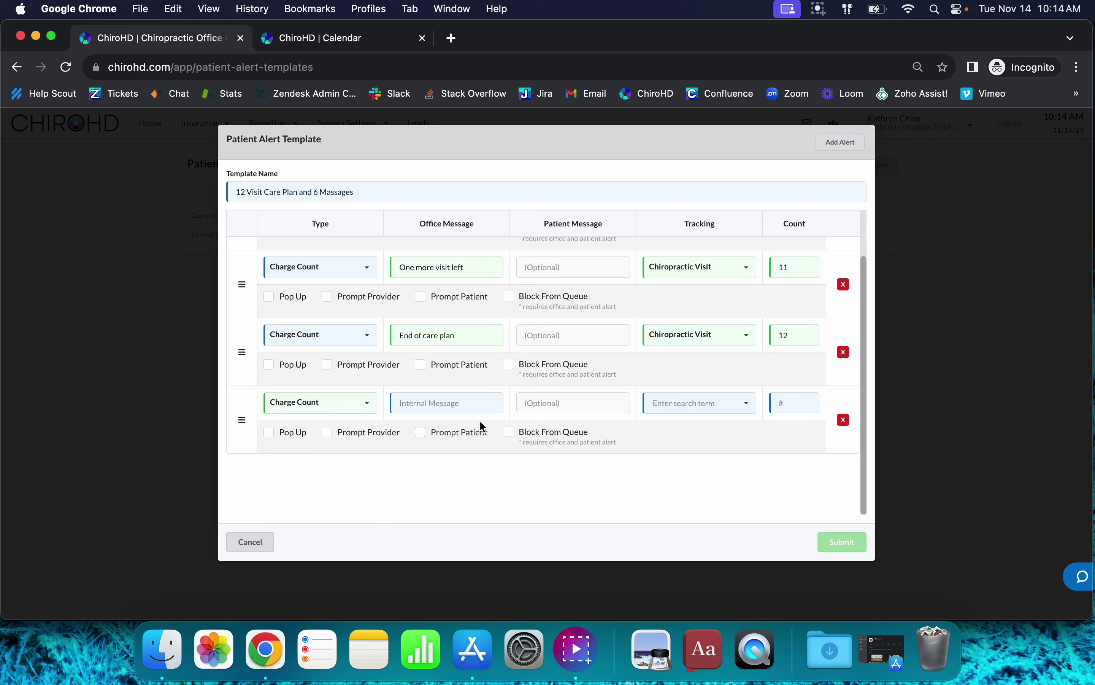
left_click(464, 407)
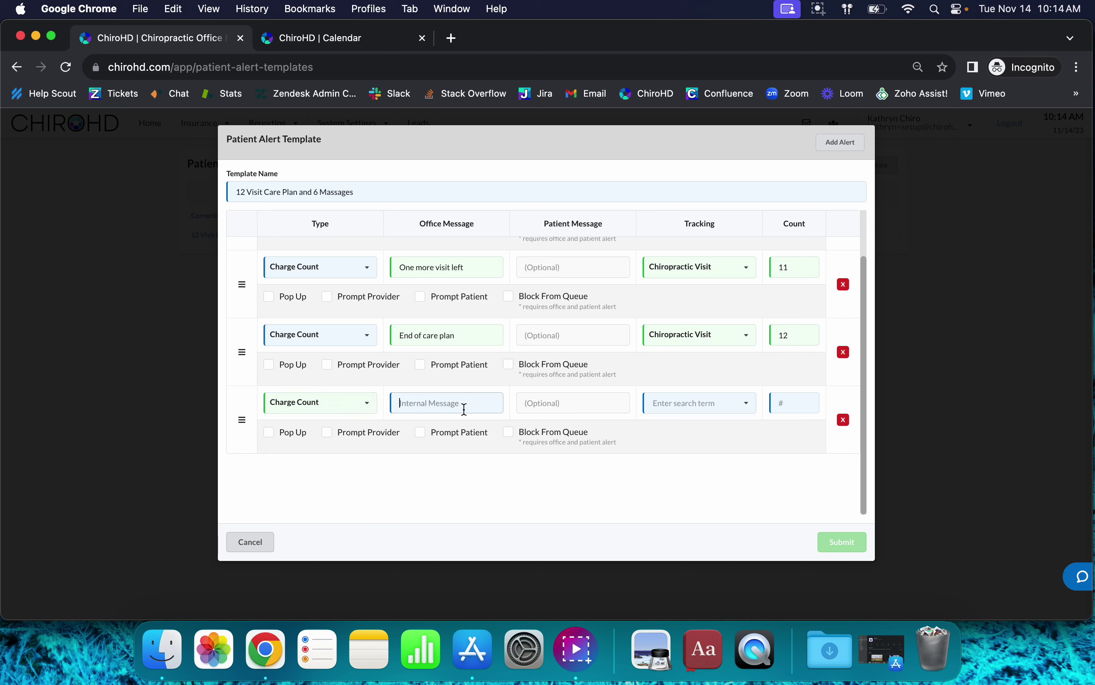
left_click(798, 400)
type("6")
left_click(679, 402)
left_click(716, 425)
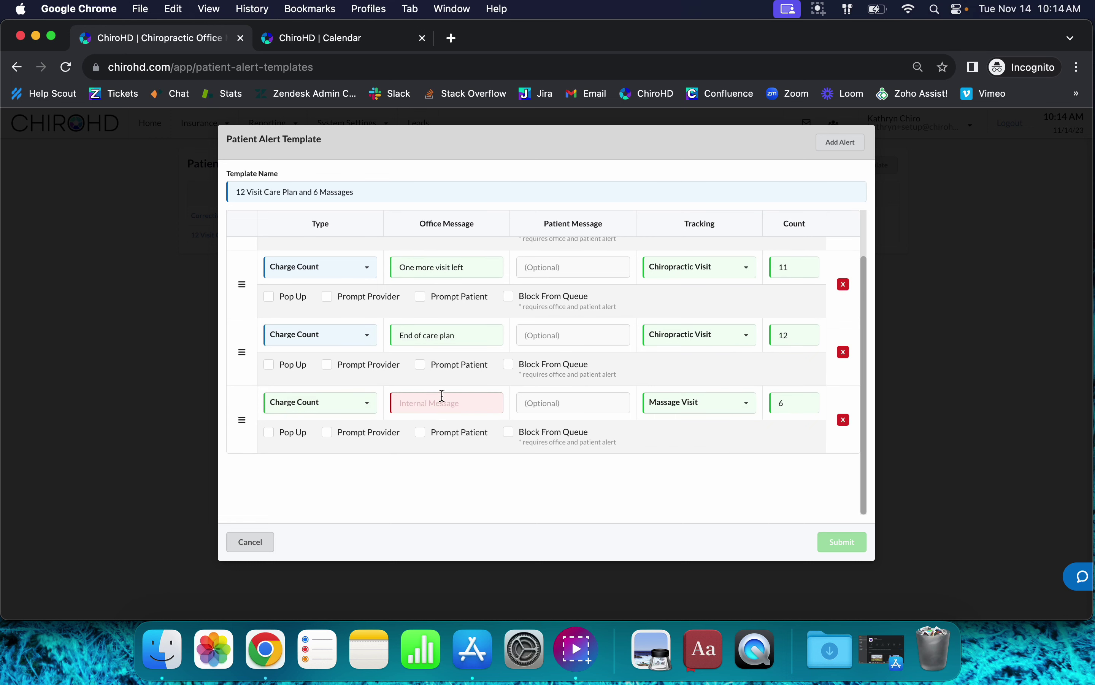
left_click(438, 412)
type("Out o")
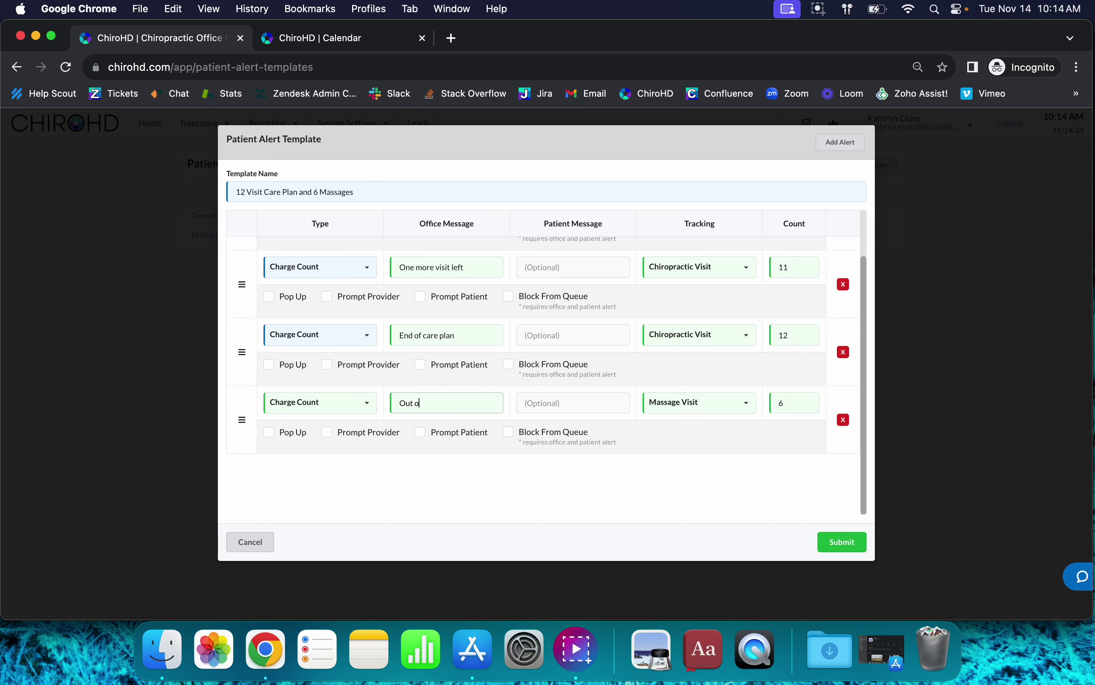
type("f massages")
Add a fifth alert and try the Appointment Count, Charge Count and Next Appointment types on it
left_click(841, 145)
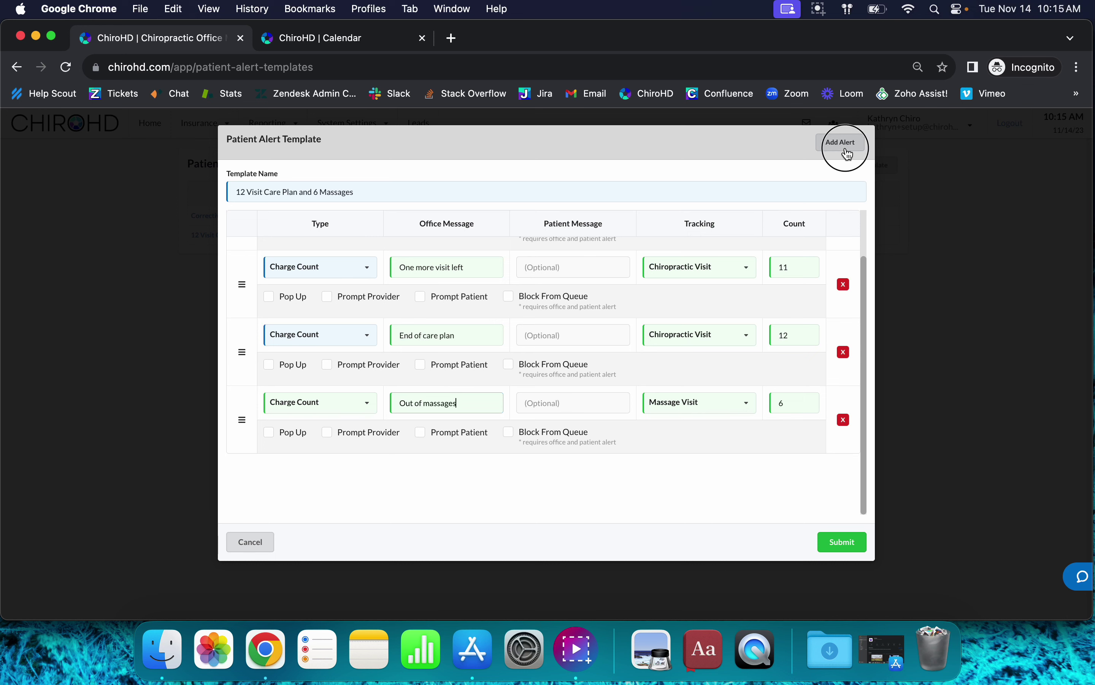
scroll(354, 433, "down", 3)
left_click(349, 429)
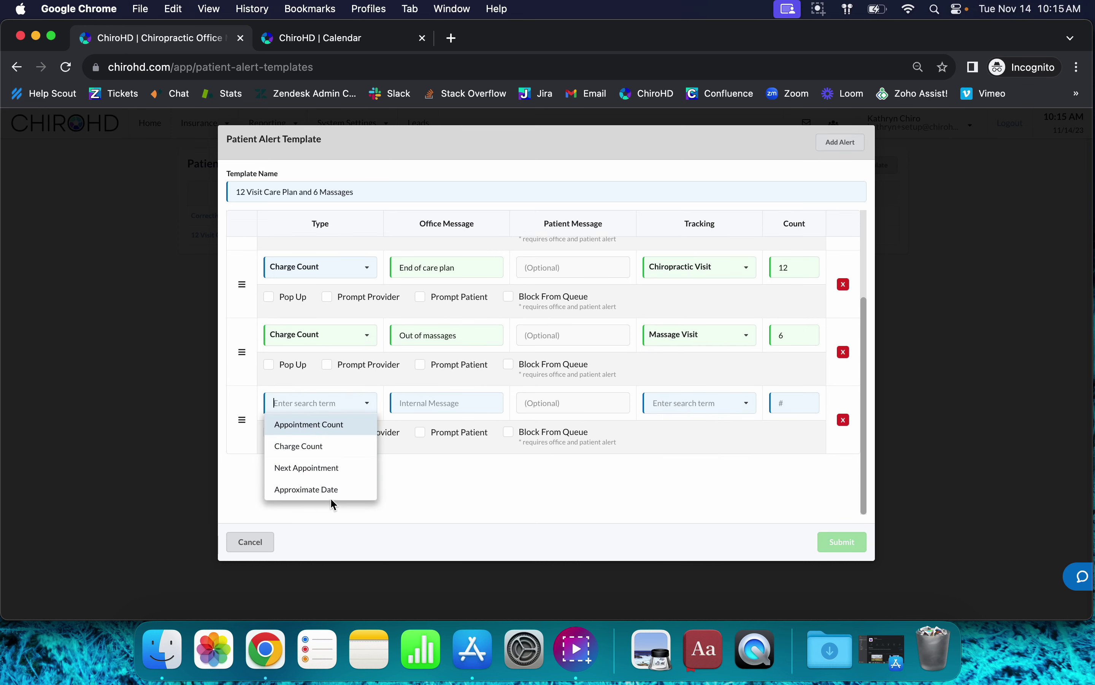
left_click(368, 425)
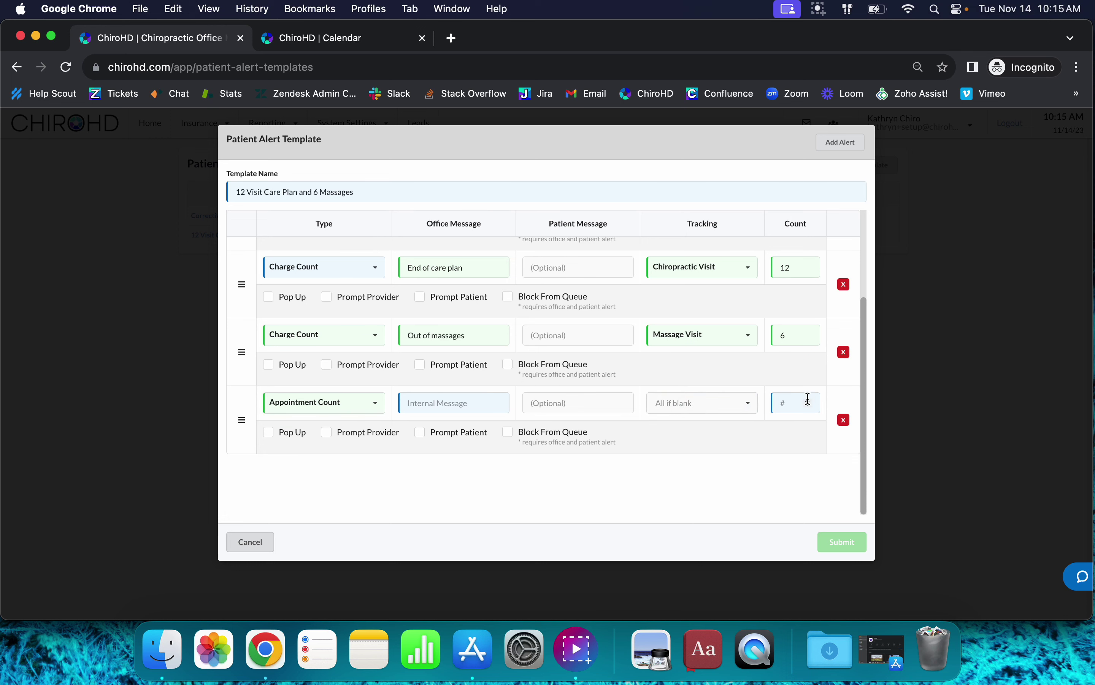
left_click(365, 407)
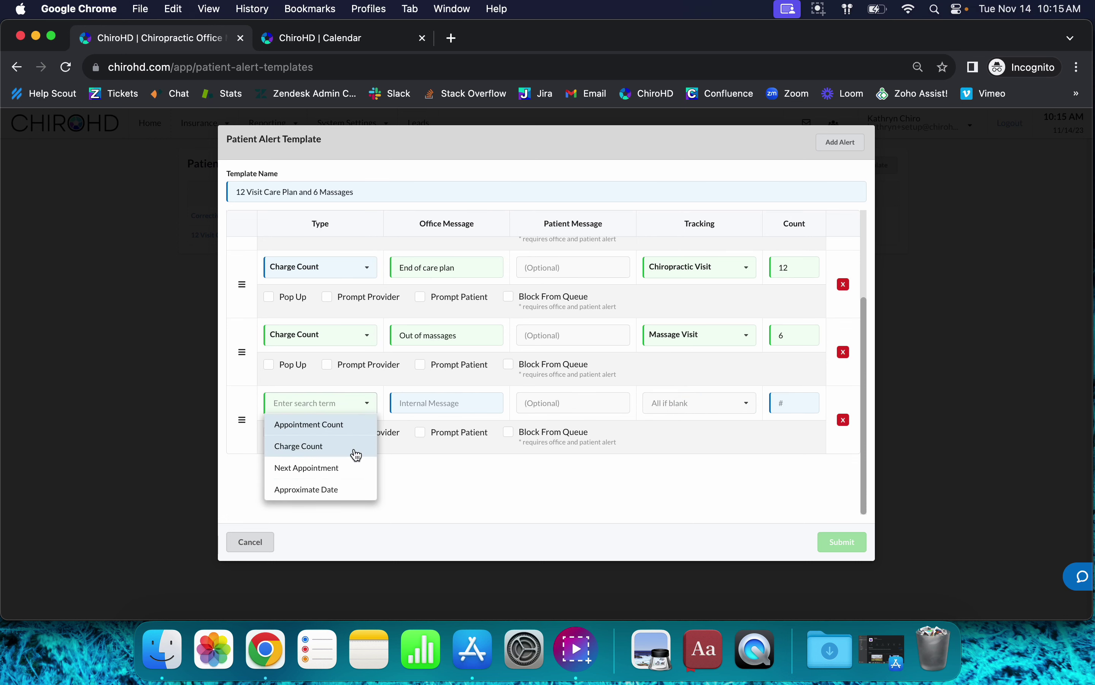
left_click(357, 449)
left_click(354, 391)
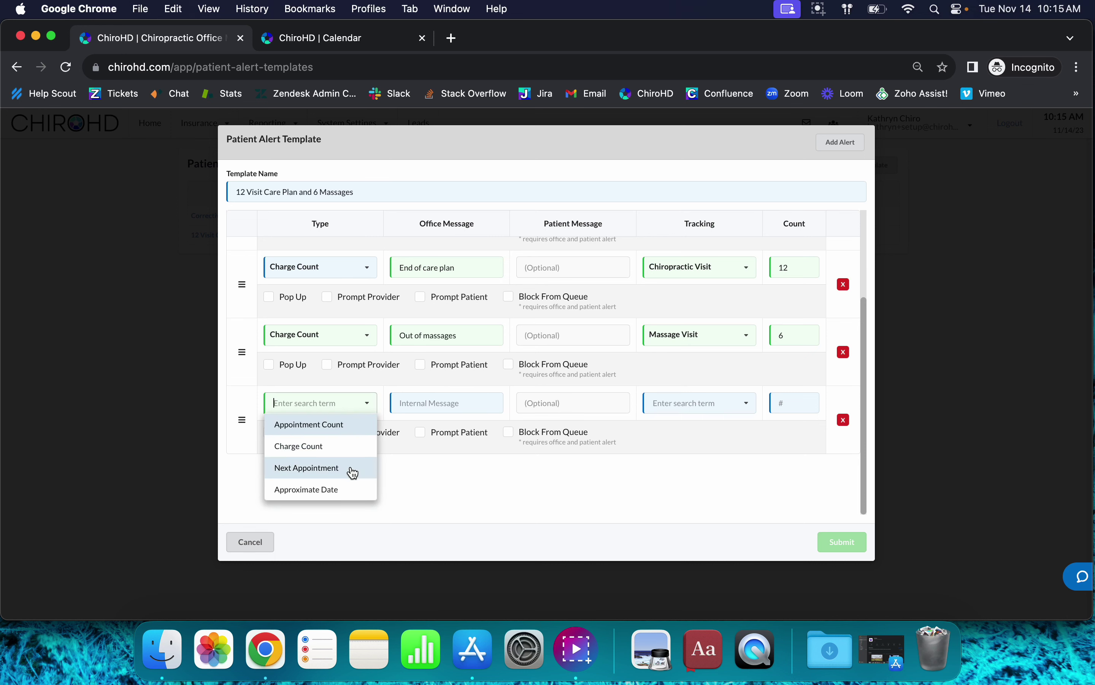
left_click(350, 465)
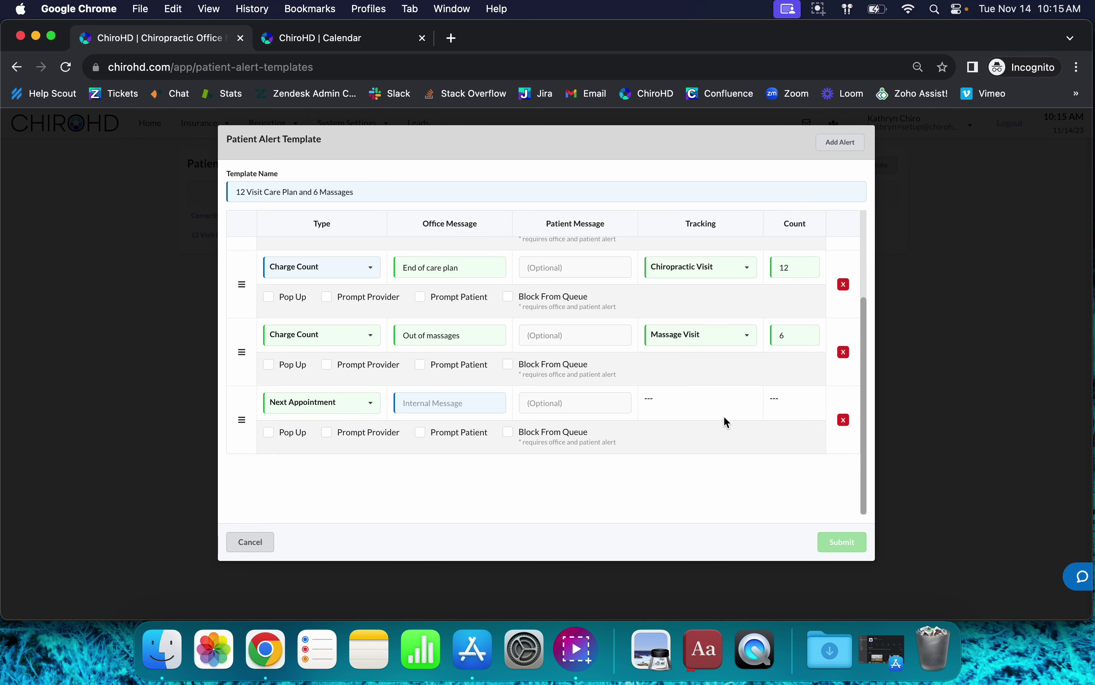
Try the Approximate Date type with a count of 60 on the fifth alert, and remove that alert
left_click(271, 405)
left_click(293, 490)
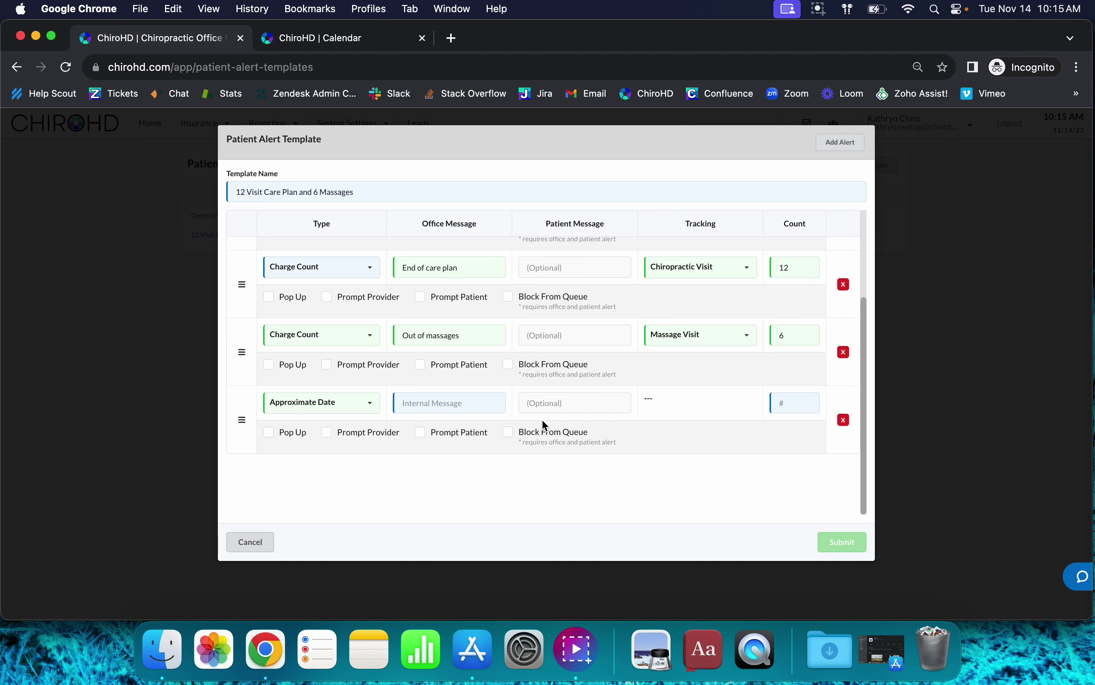
left_click(796, 406)
type("60")
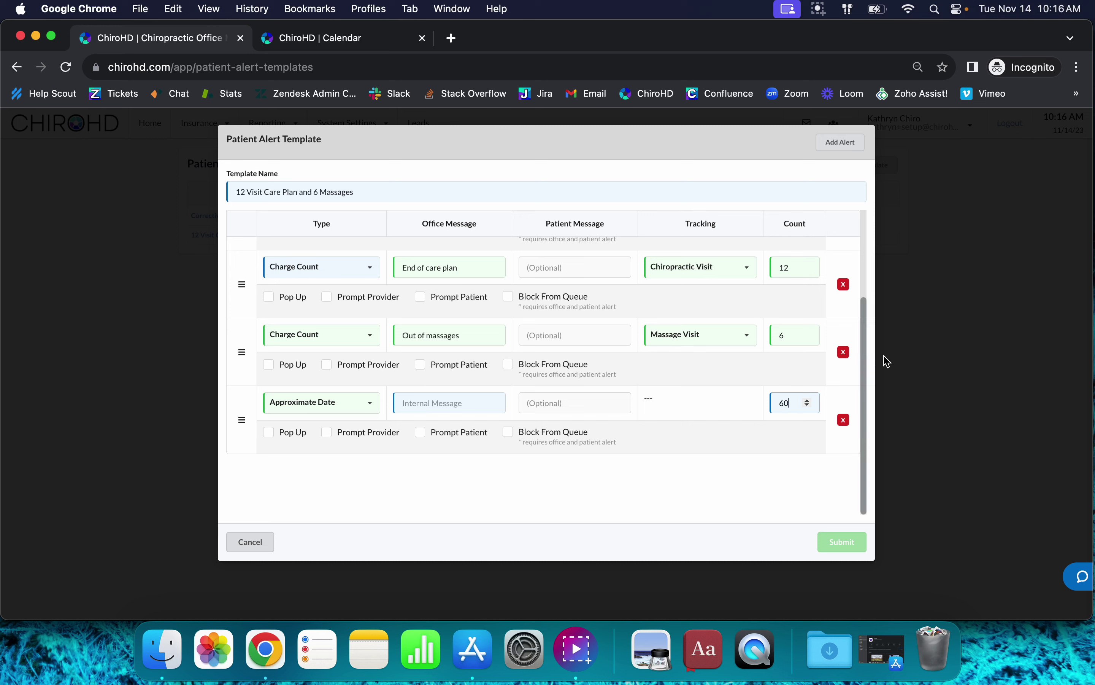
left_click(843, 420)
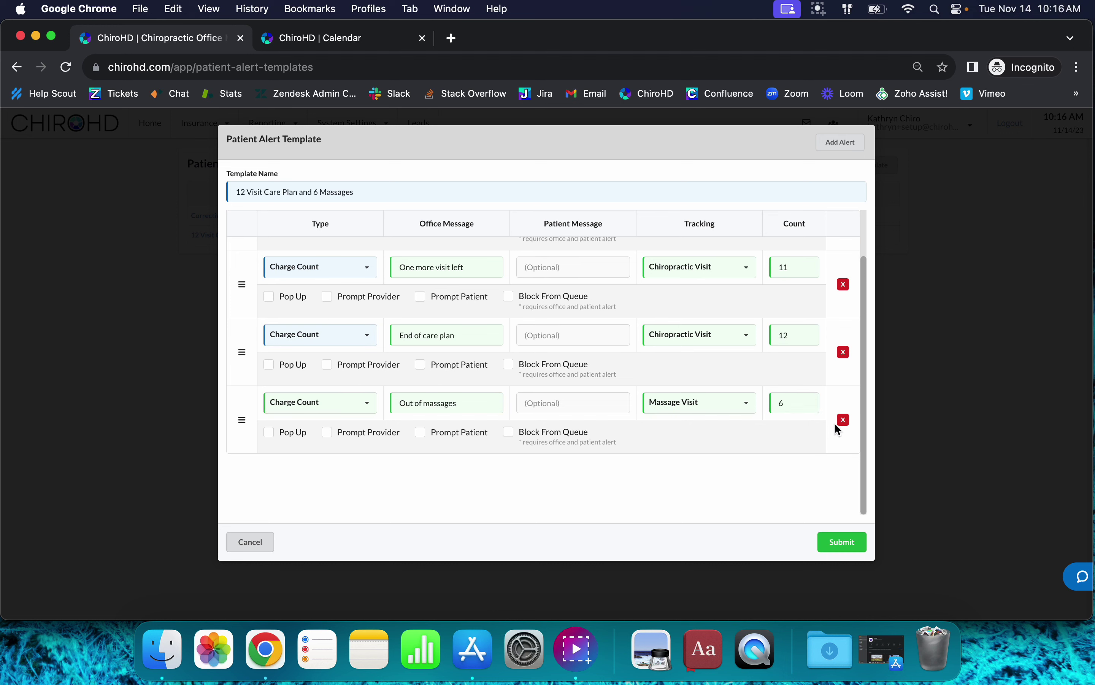
Move the "Out of massages" alert above "End of care plan" and submit the template
left_click_drag(241, 420, 251, 309)
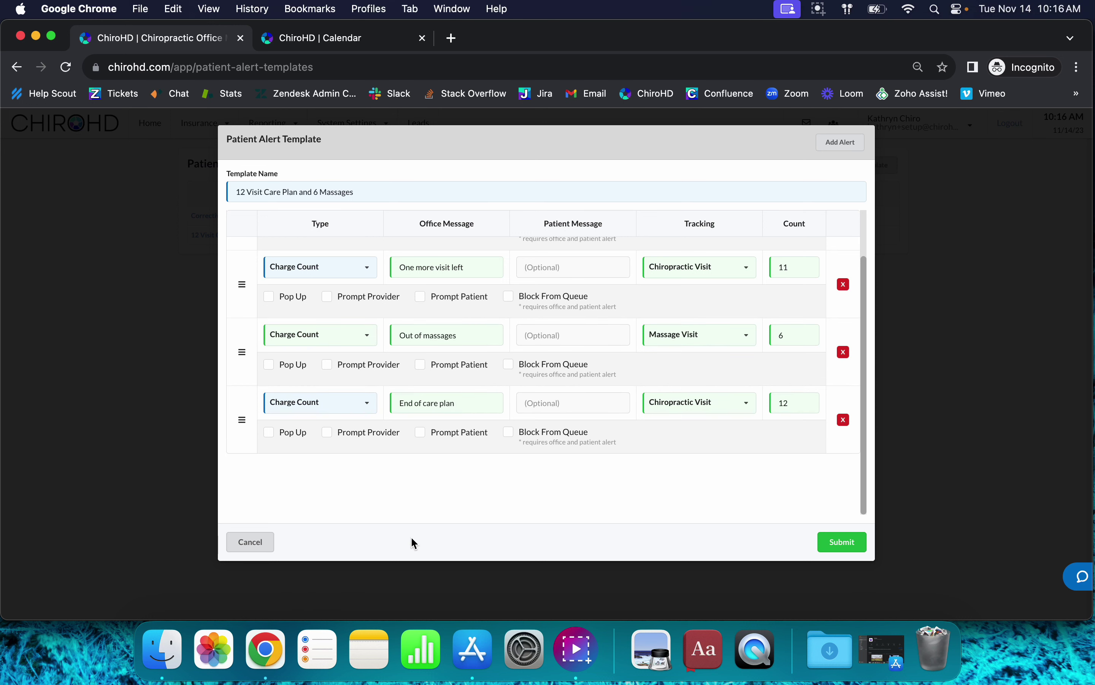
left_click(855, 542)
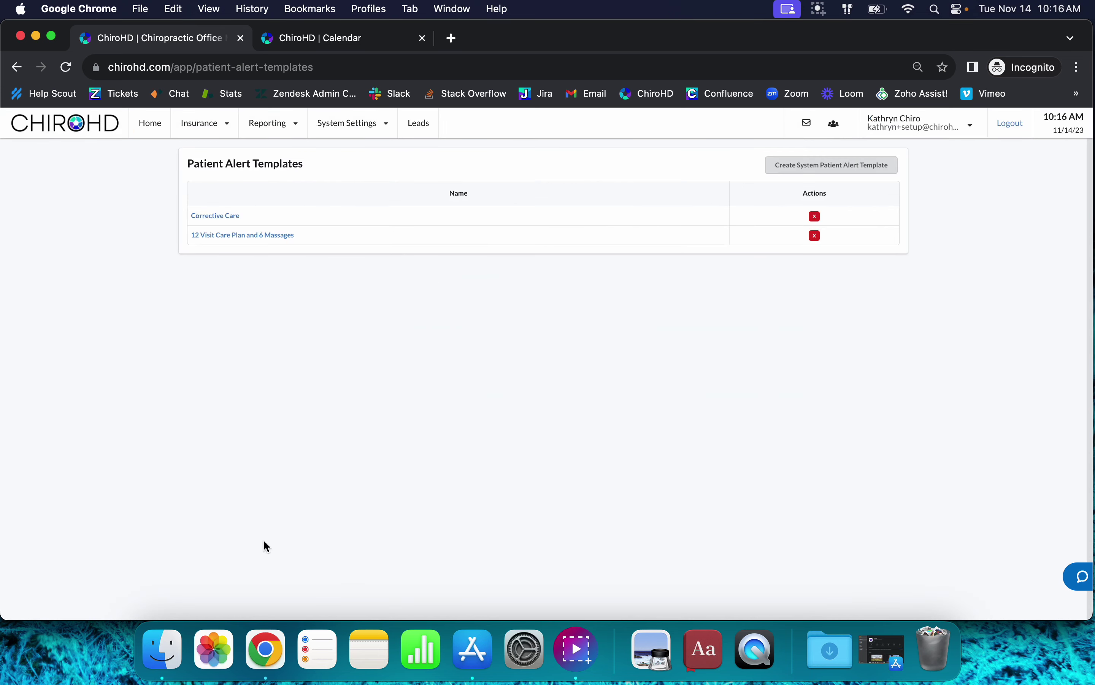